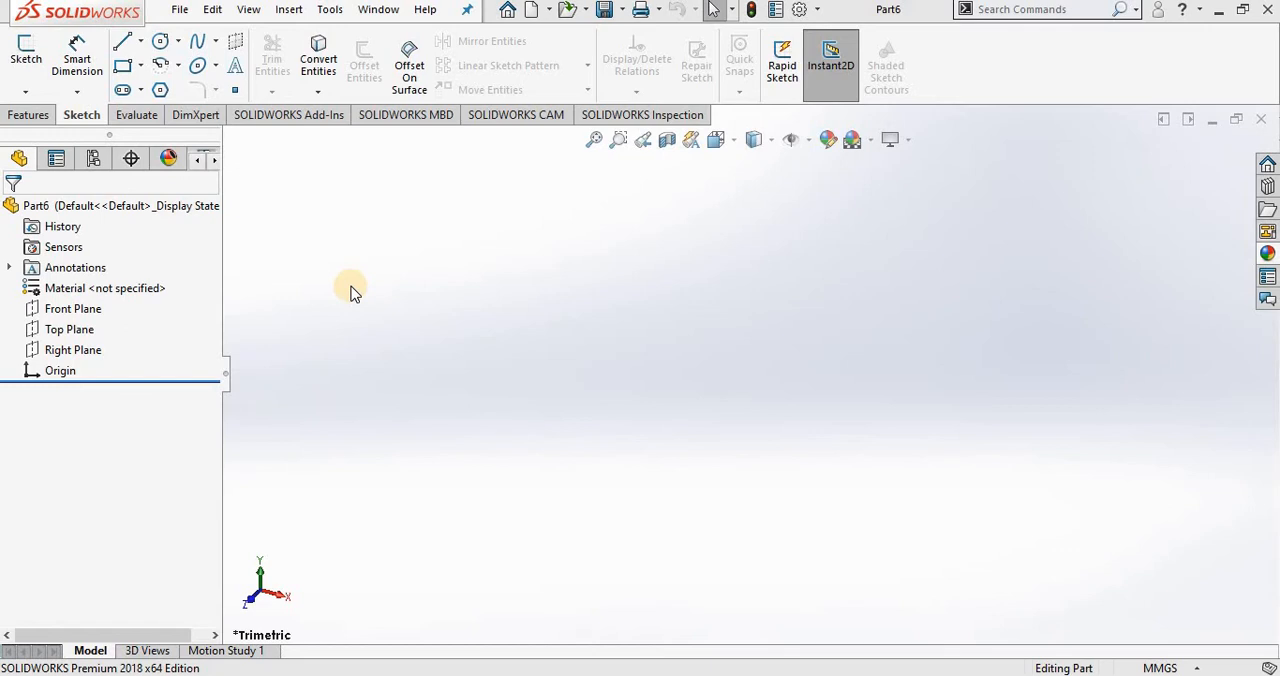
# Step: Start a sketch on the Front Plane and draw a slanted line about 64 mm long to the left of the origin
pyautogui.click(25, 58)
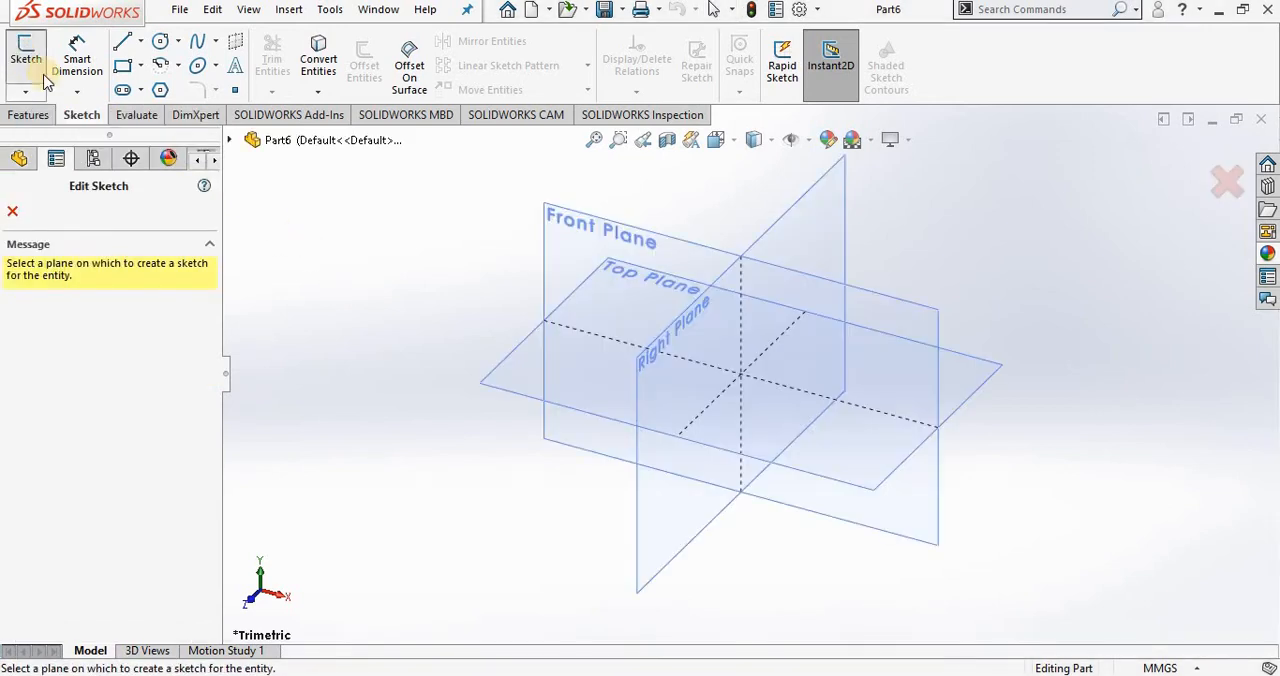
pyautogui.click(578, 235)
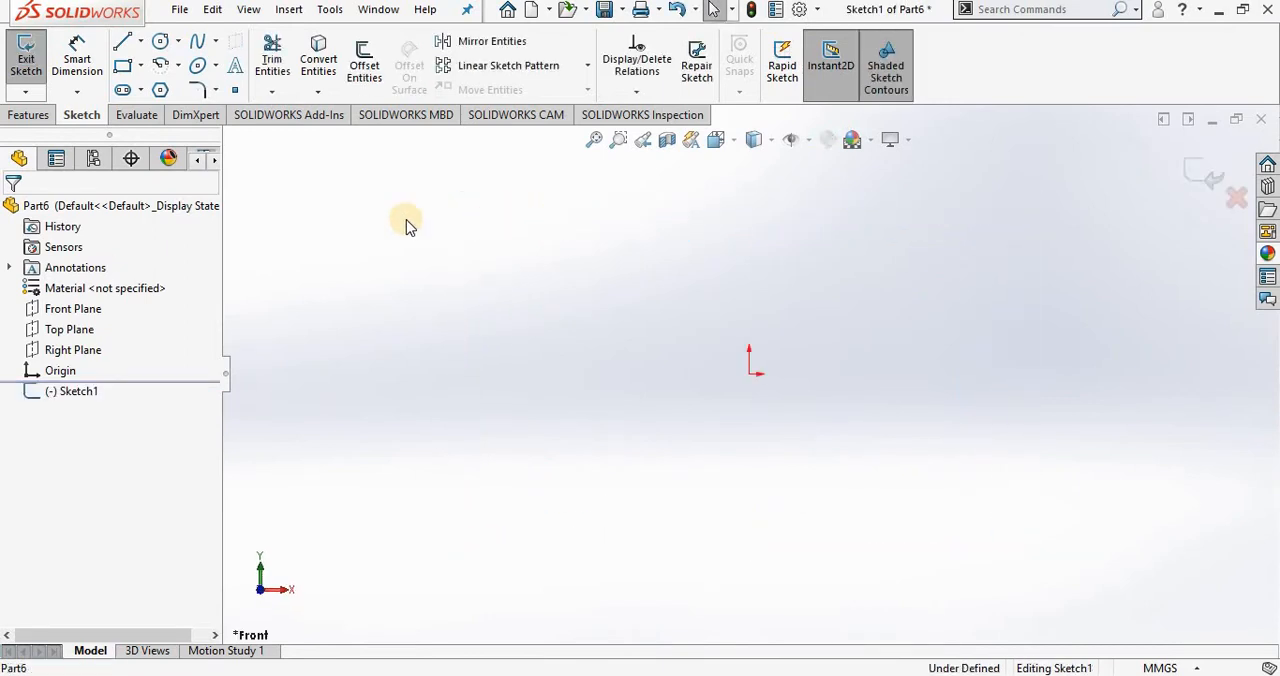
pyautogui.click(124, 41)
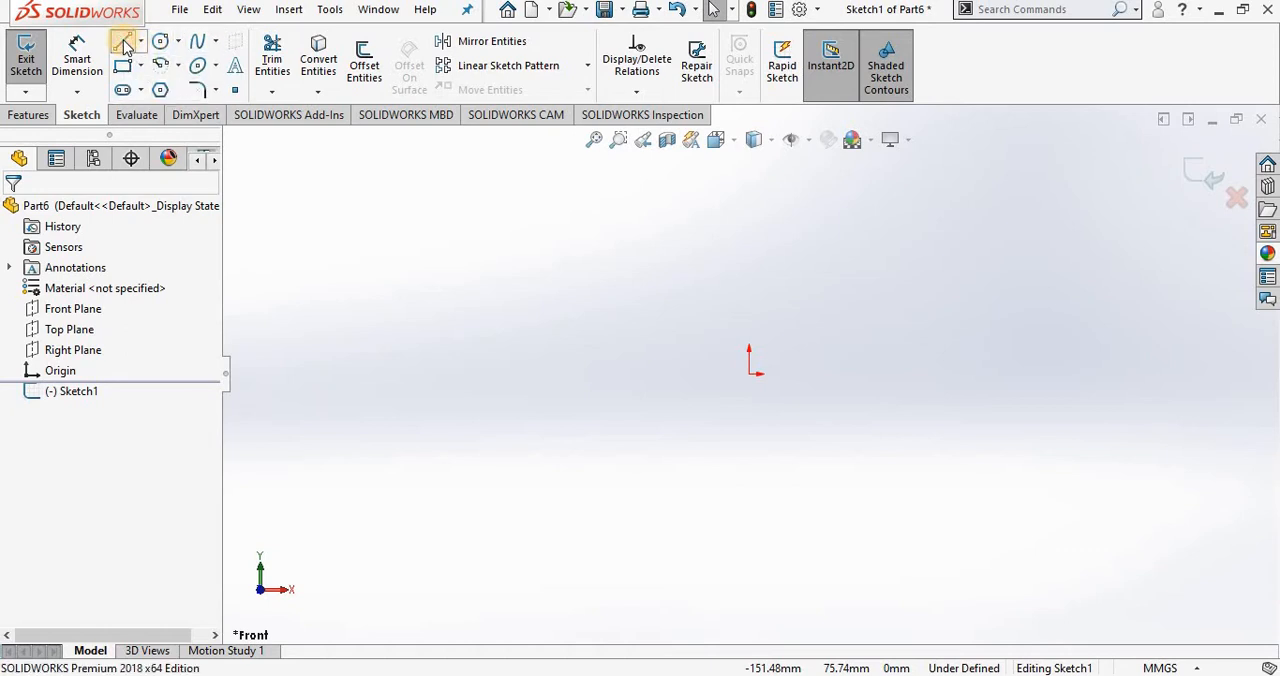
pyautogui.click(373, 425)
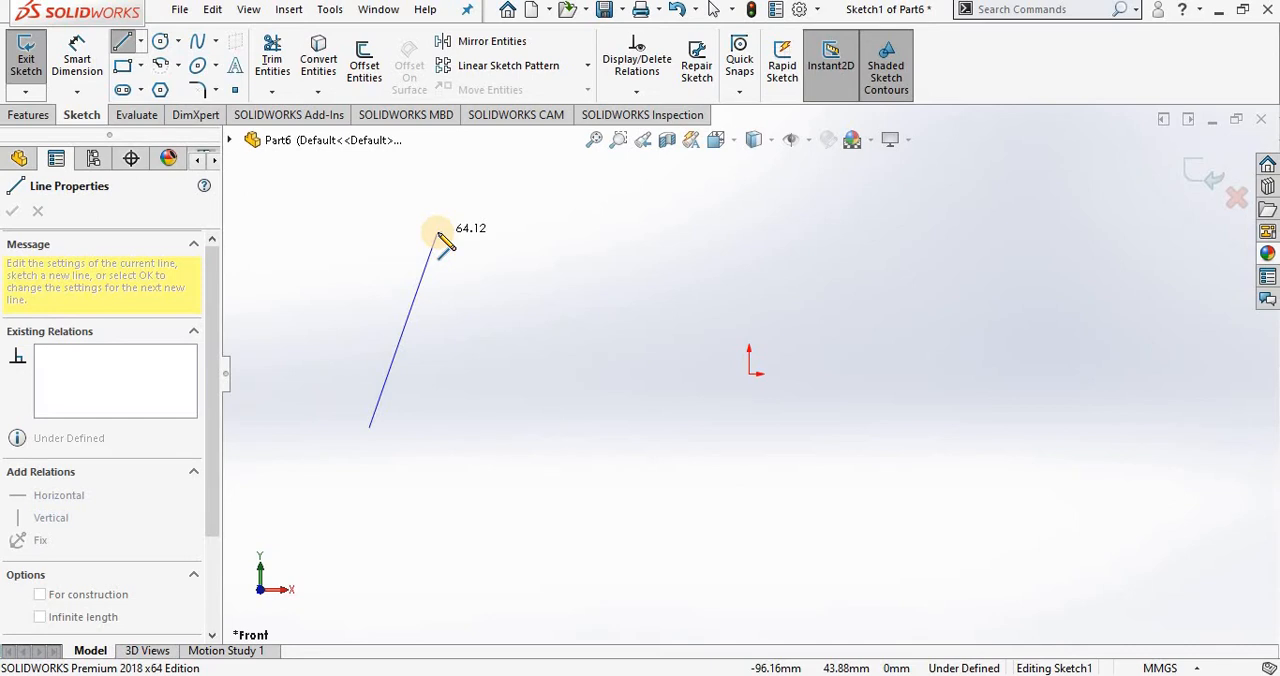
pyautogui.click(437, 233)
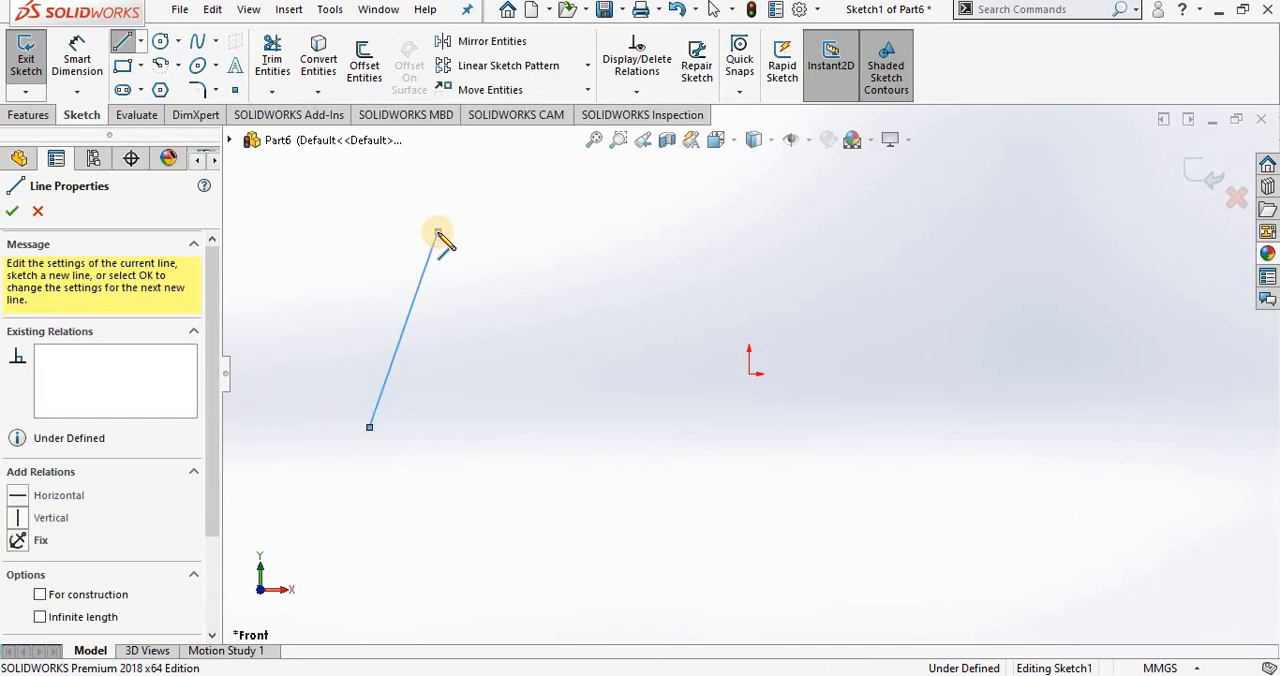
pyautogui.doubleClick(437, 233)
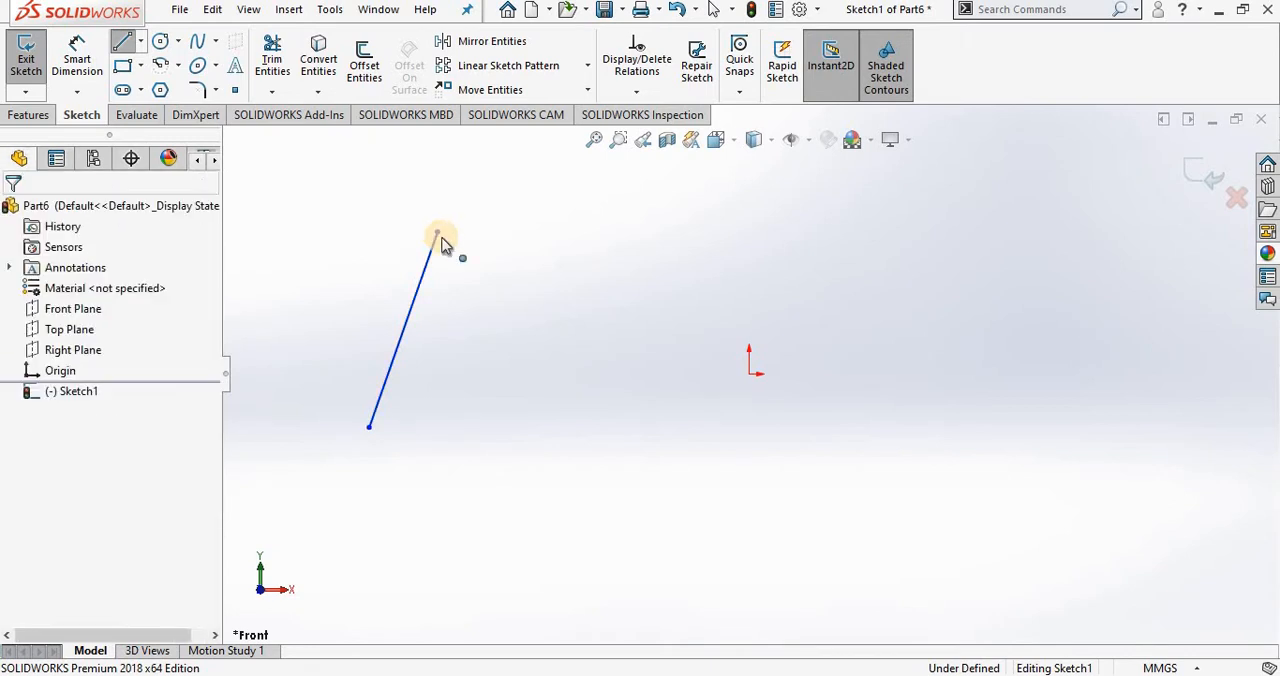
# Step: Dimension the slanted line's length with Smart Dimension and set it to 75 mm
pyautogui.click(76, 76)
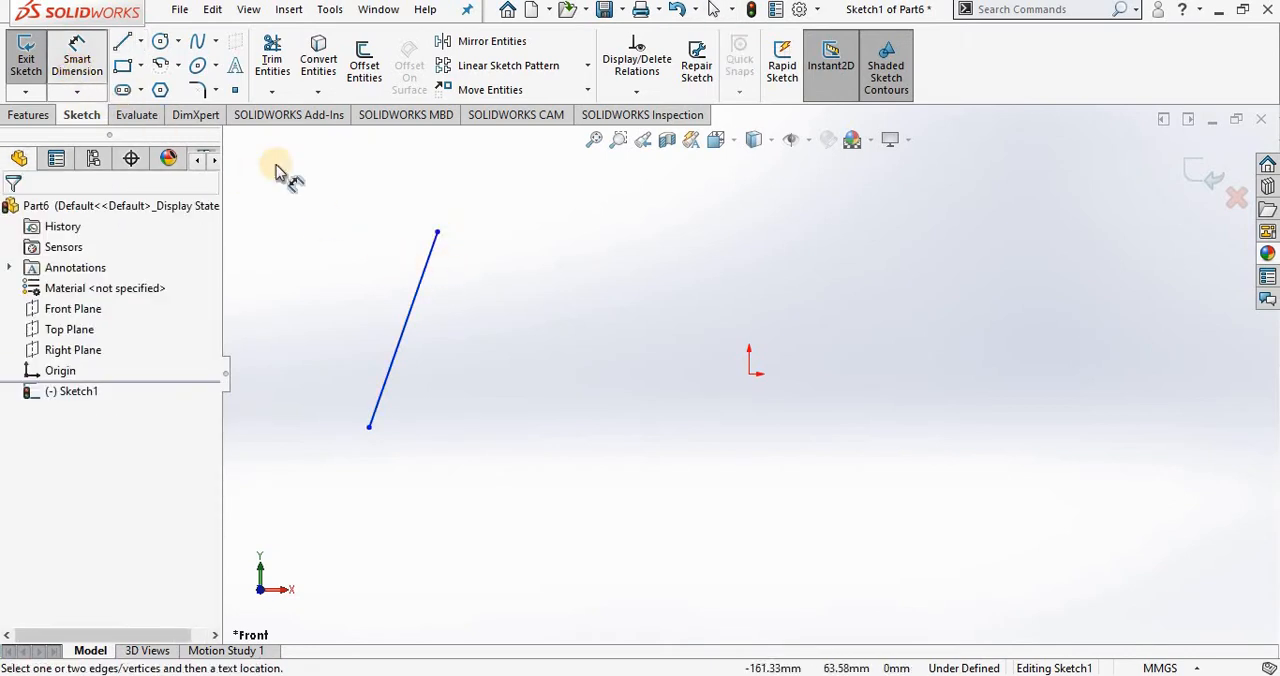
pyautogui.click(398, 284)
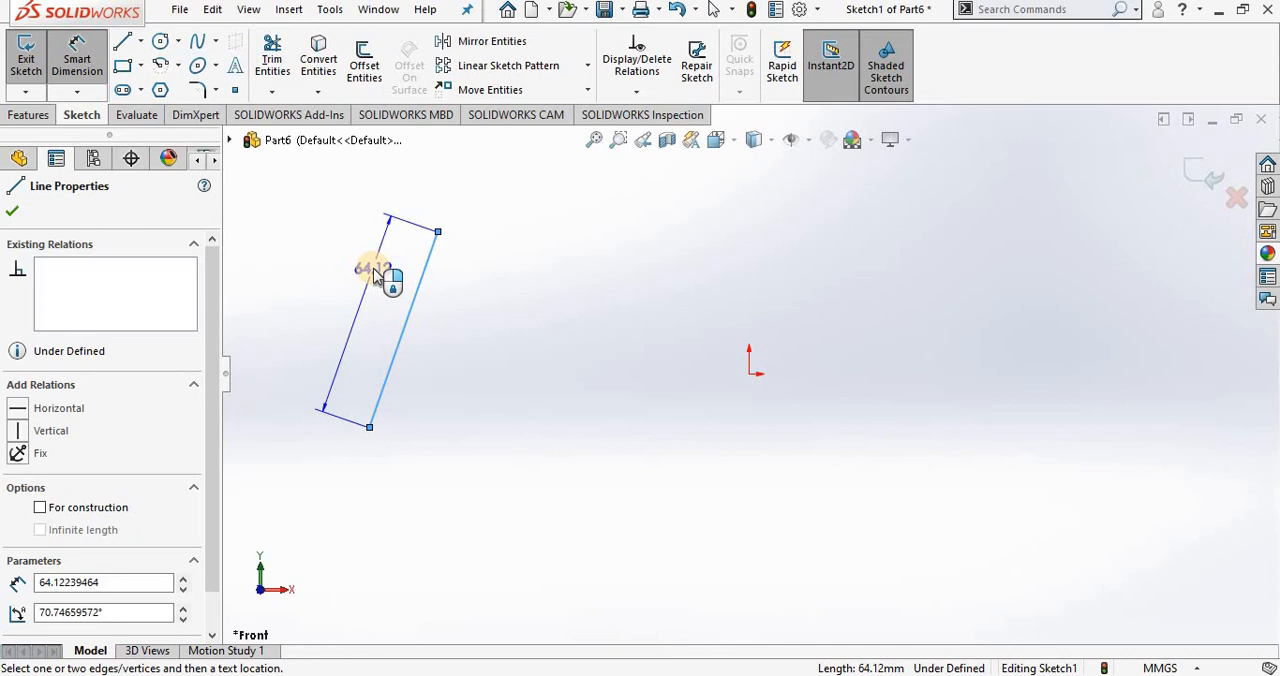
pyautogui.click(374, 274)
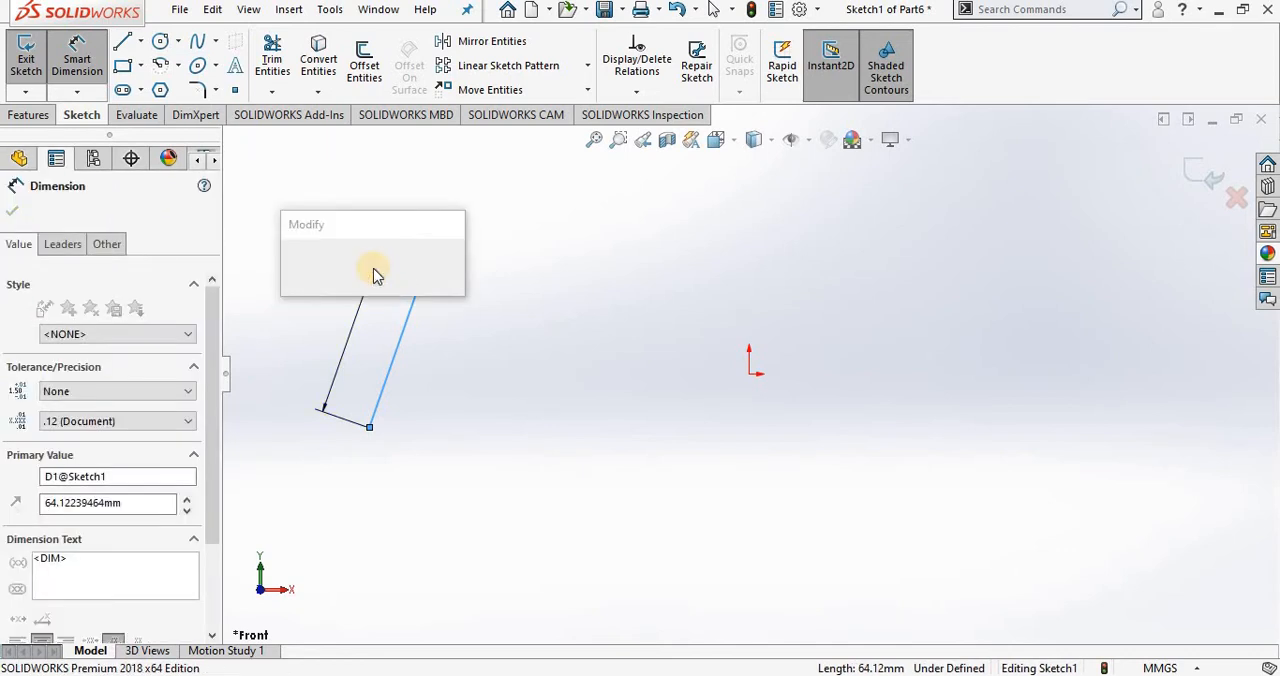
pyautogui.write('75')
pyautogui.press('Return')
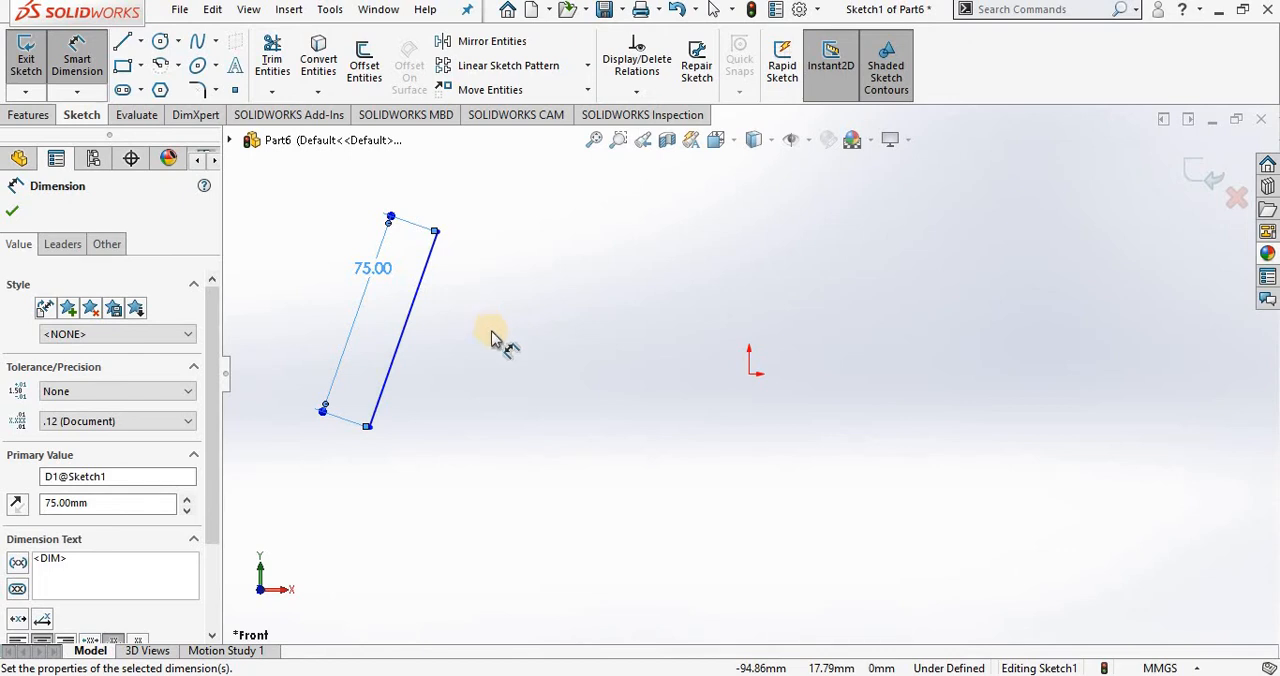
pyautogui.press('Escape')
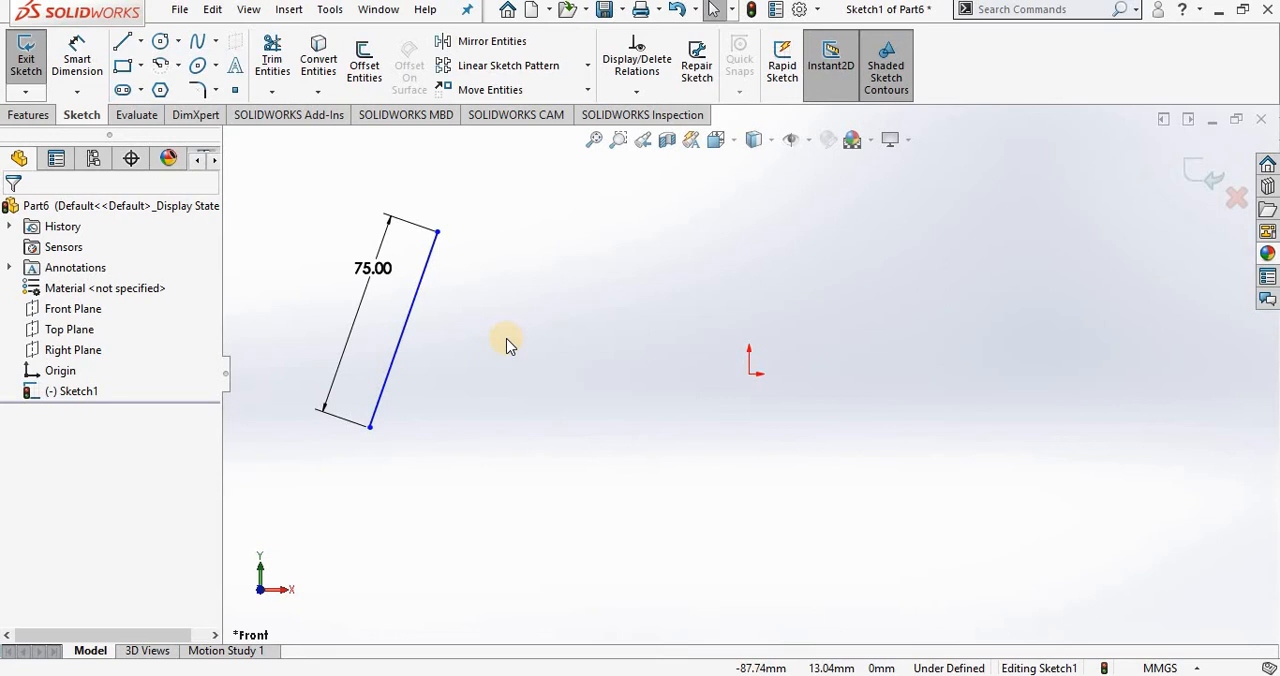
# Step: Turn on Sketch Numeric Input and draw two connected lines beside the 75 mm line, each with an entered length of 100 mm
pyautogui.rightClick(583, 291)
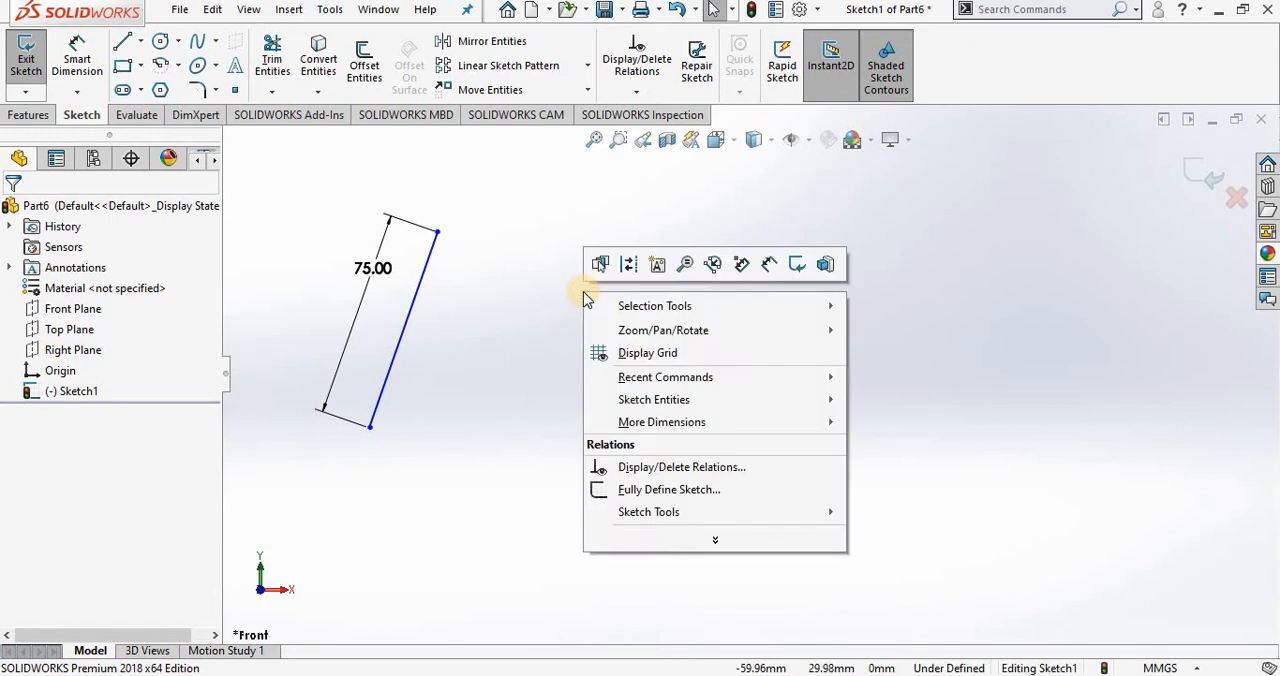
pyautogui.click(742, 265)
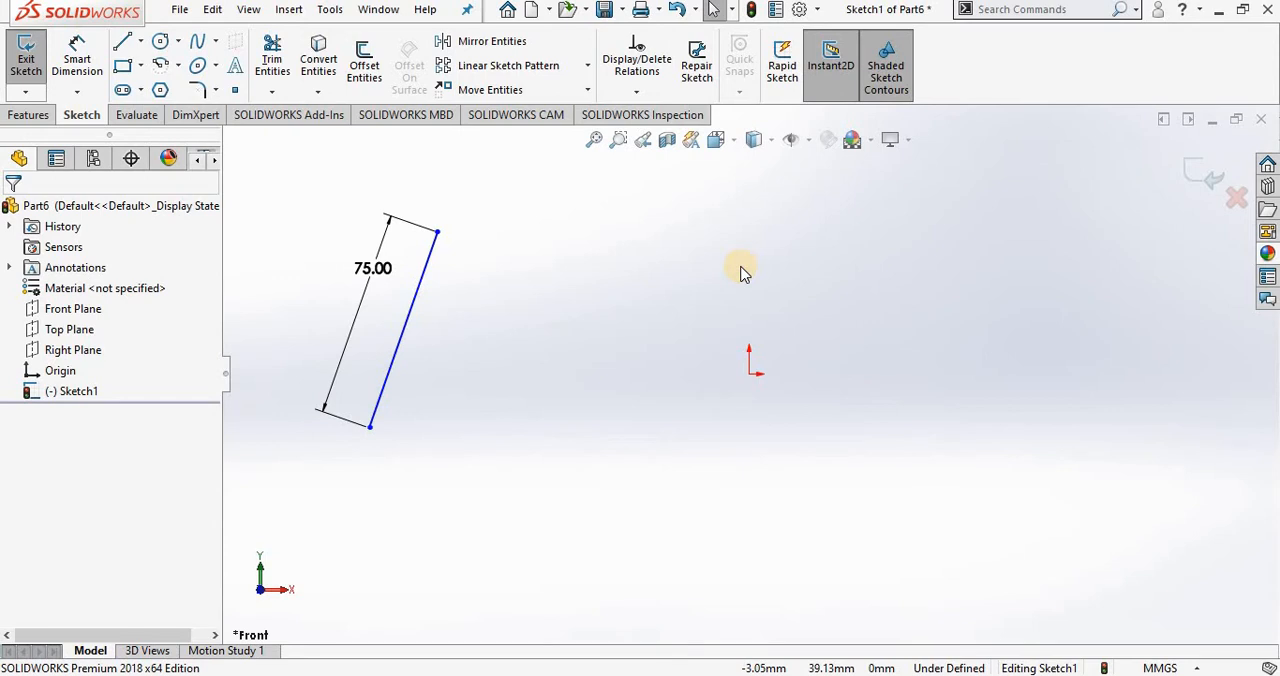
pyautogui.click(123, 45)
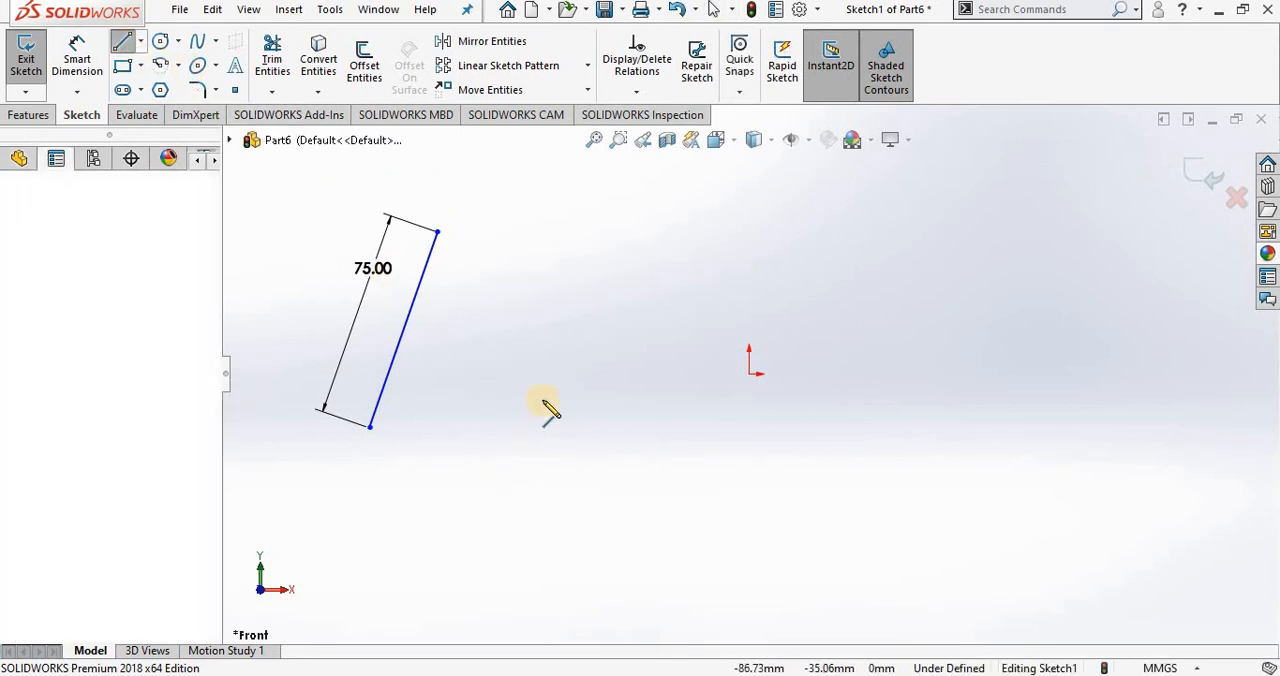
pyautogui.click(508, 468)
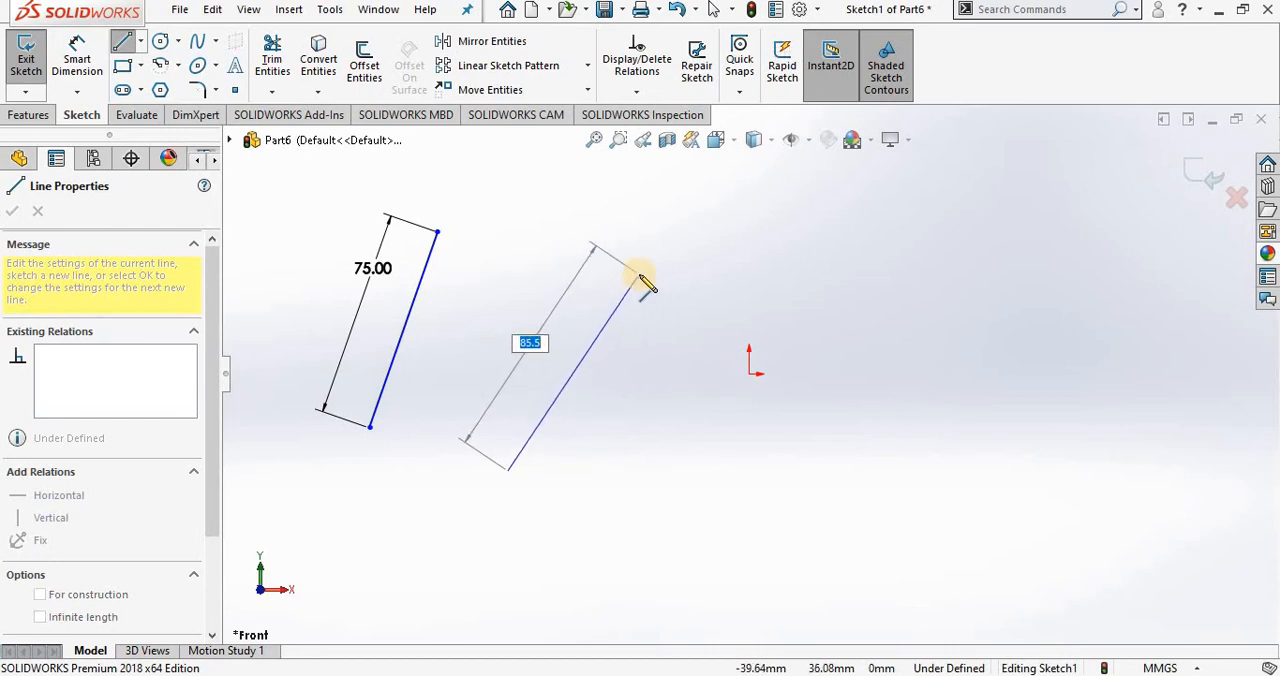
pyautogui.write('100')
pyautogui.press('Return')
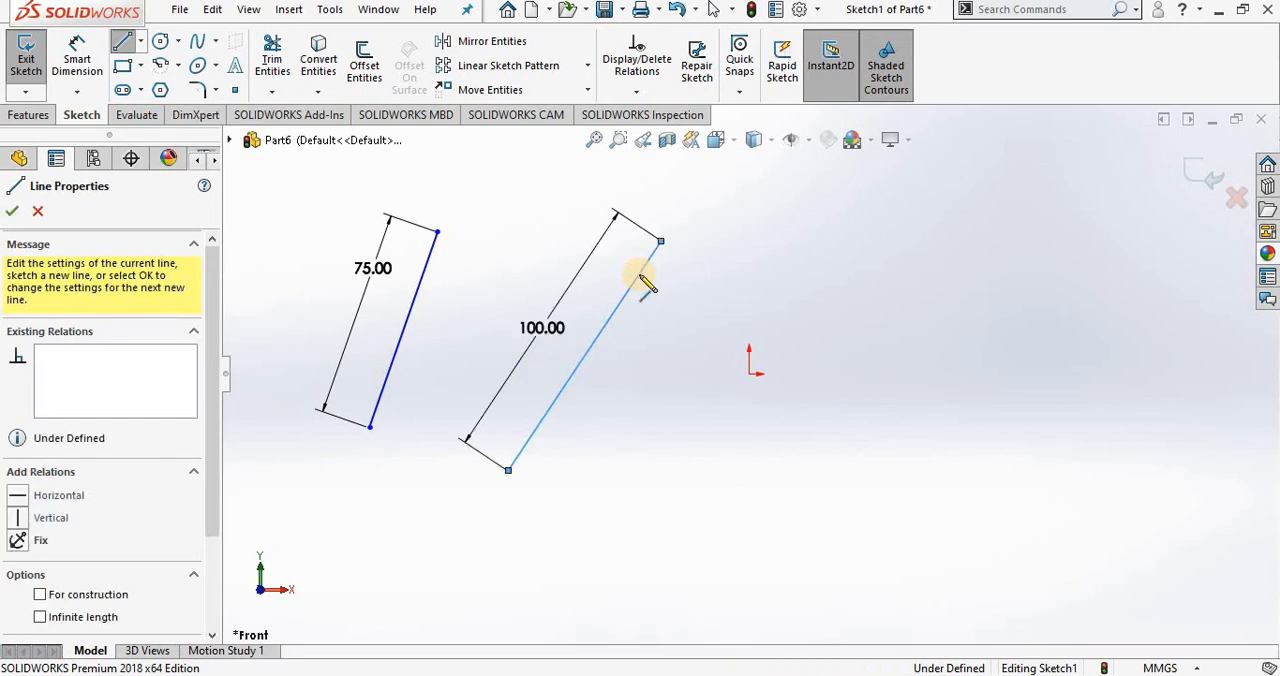
pyautogui.click(642, 276)
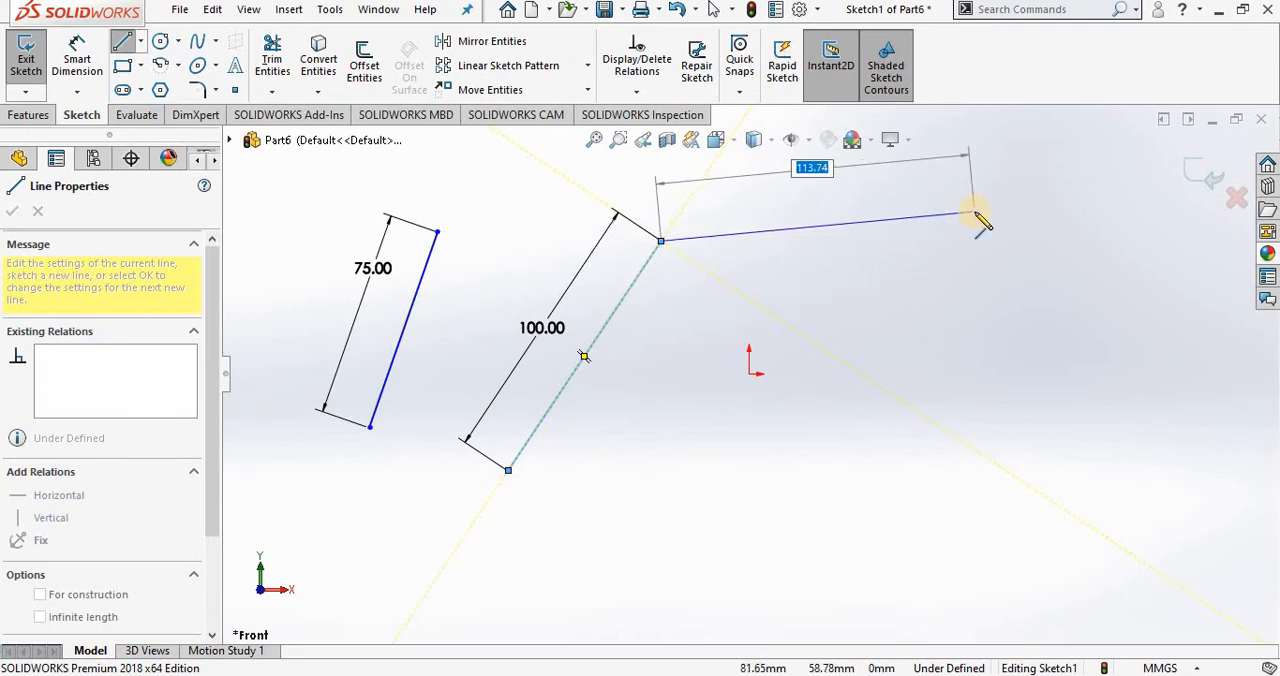
pyautogui.write('100')
pyautogui.press('Return')
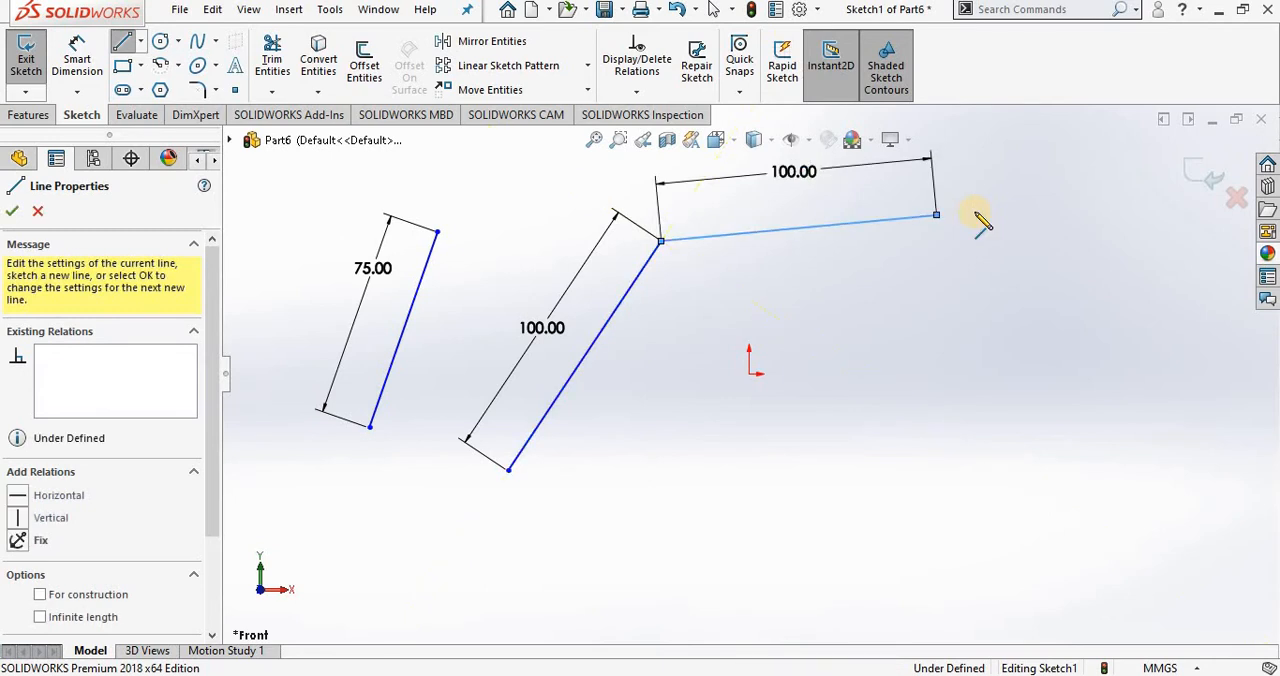
# Step: Continue the chain with three freehand segments about 56, 64 and 54 mm long, curving down and back, without entering lengths
pyautogui.click(1022, 343)
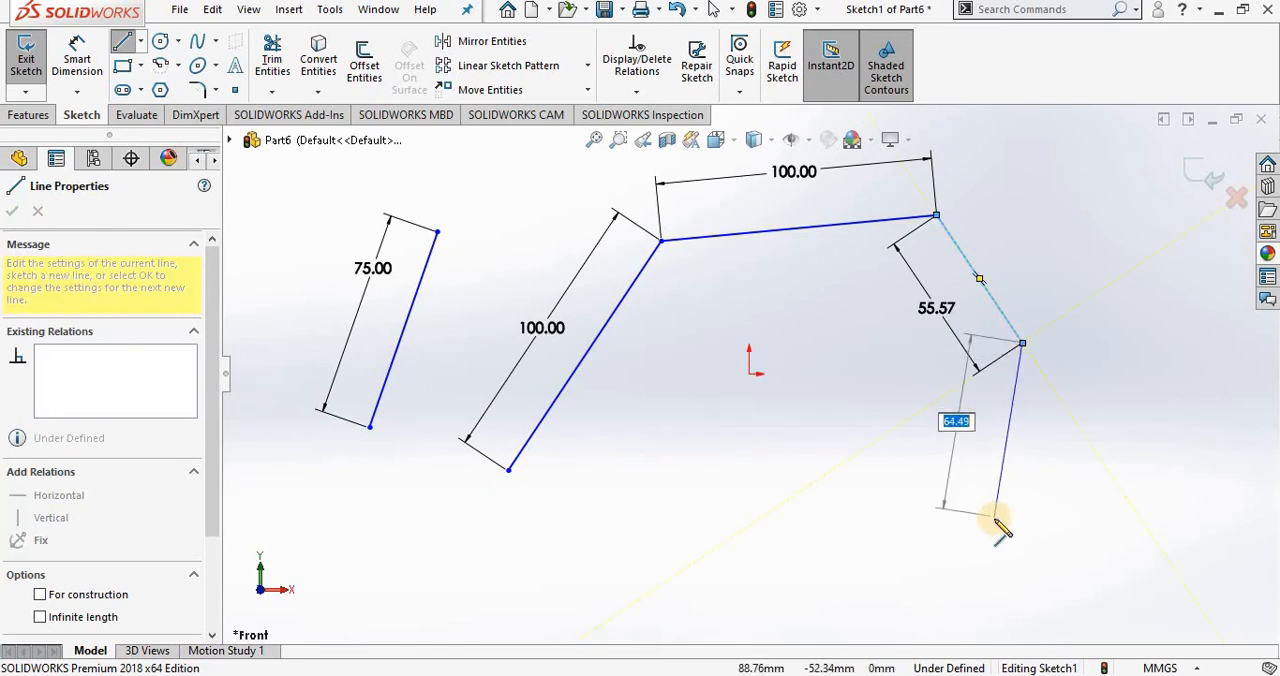
pyautogui.click(995, 518)
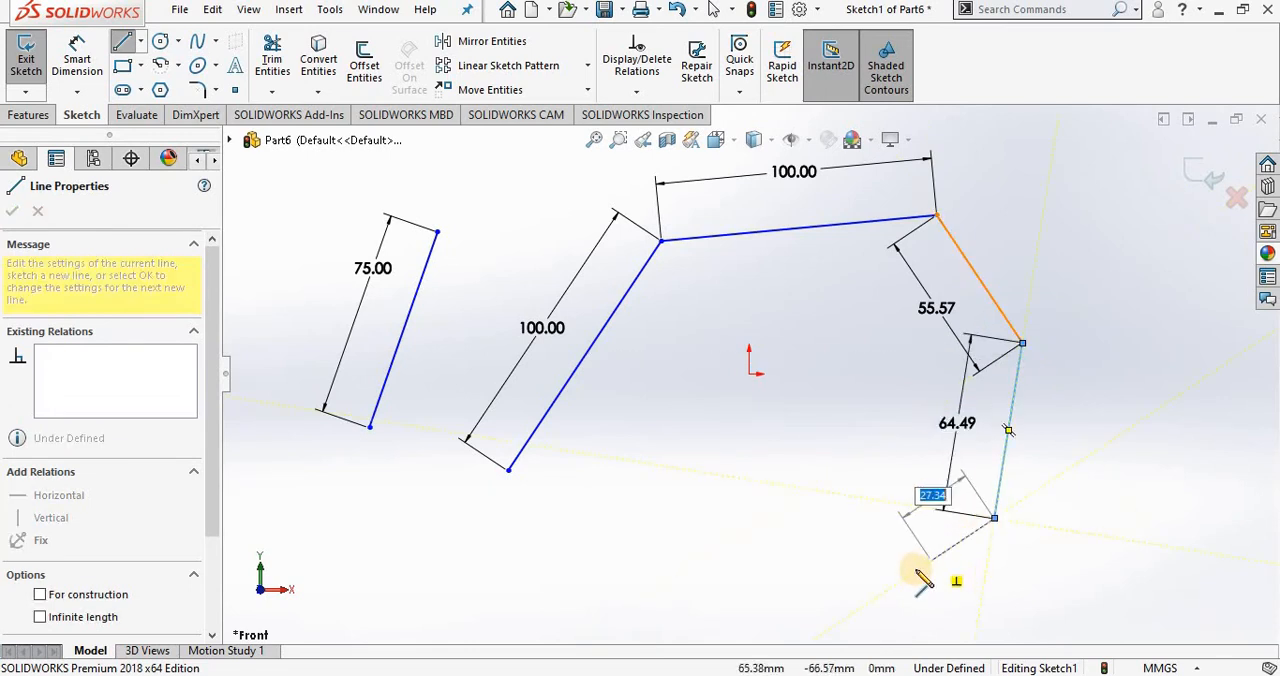
pyautogui.click(864, 593)
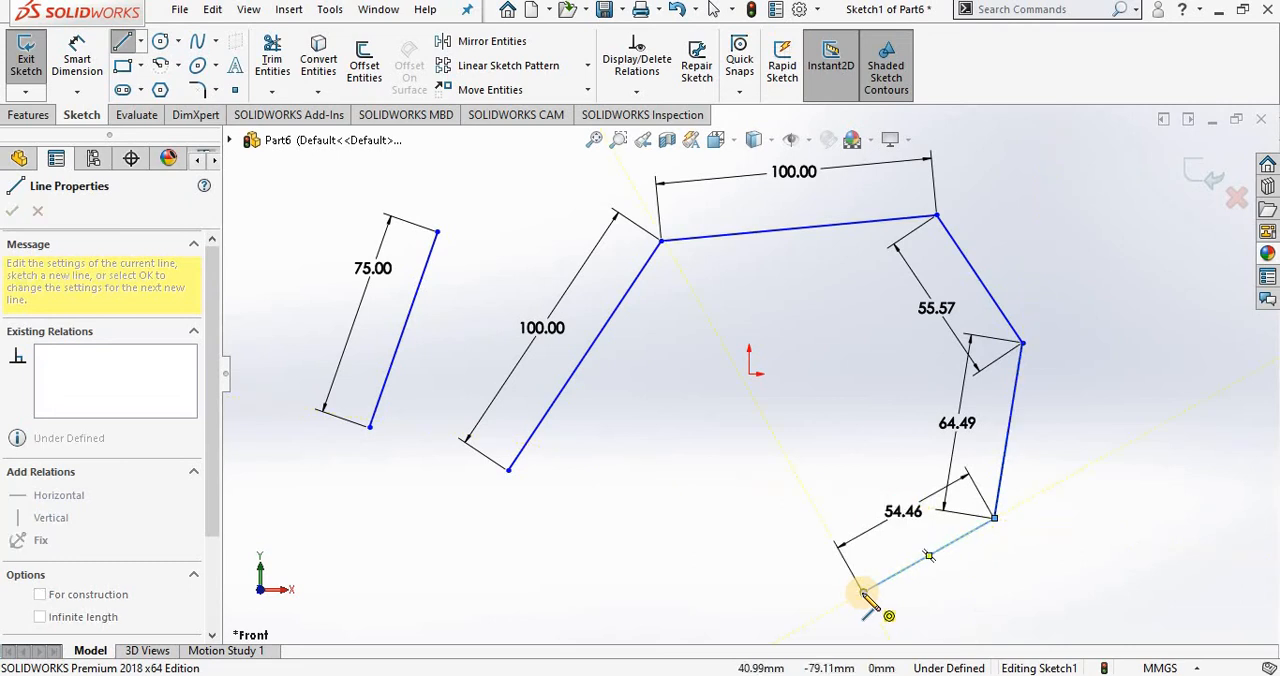
pyautogui.press('Escape')
pyautogui.press('Escape')
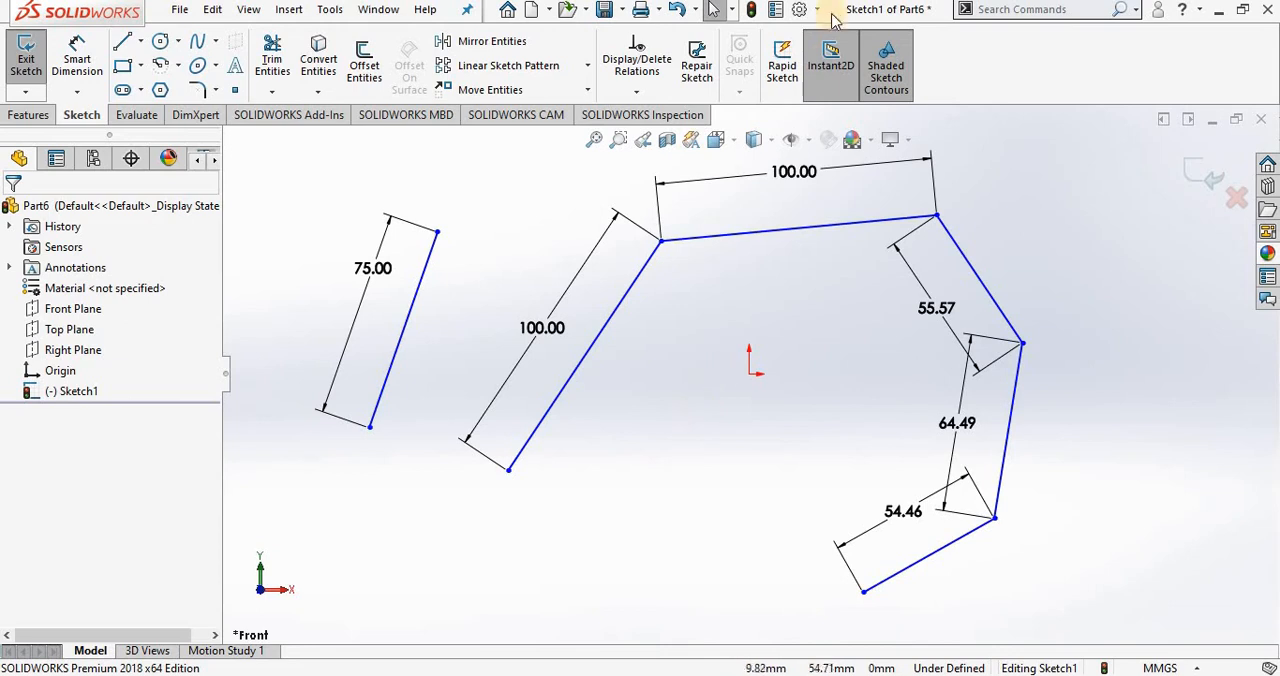
# Step: Enable the sketch system option "Create dimension only when value is entered" under on-screen numeric input
pyautogui.click(795, 10)
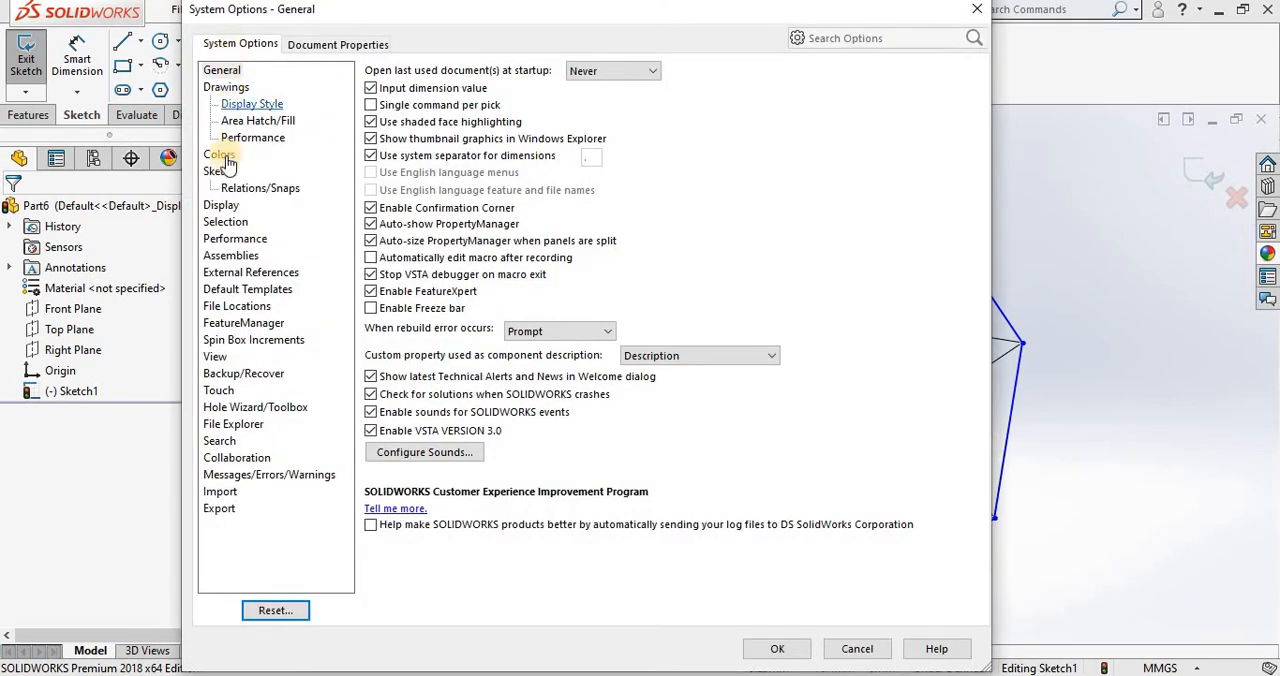
pyautogui.click(219, 172)
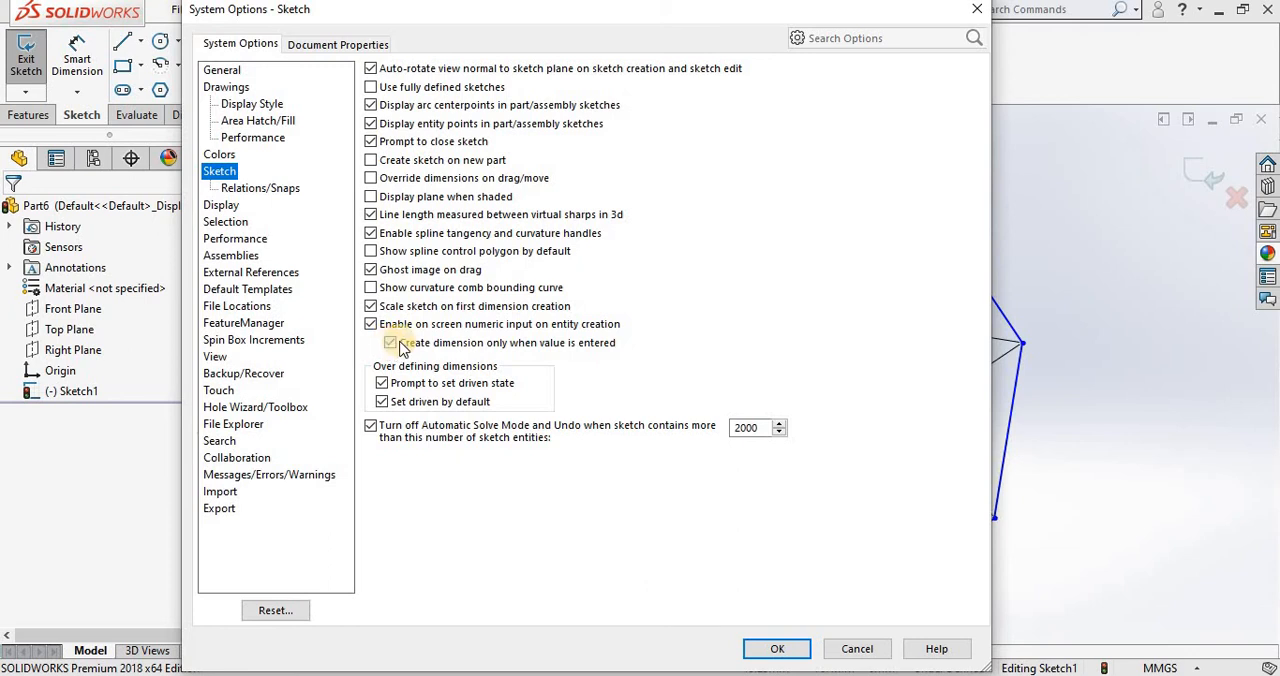
pyautogui.click(772, 650)
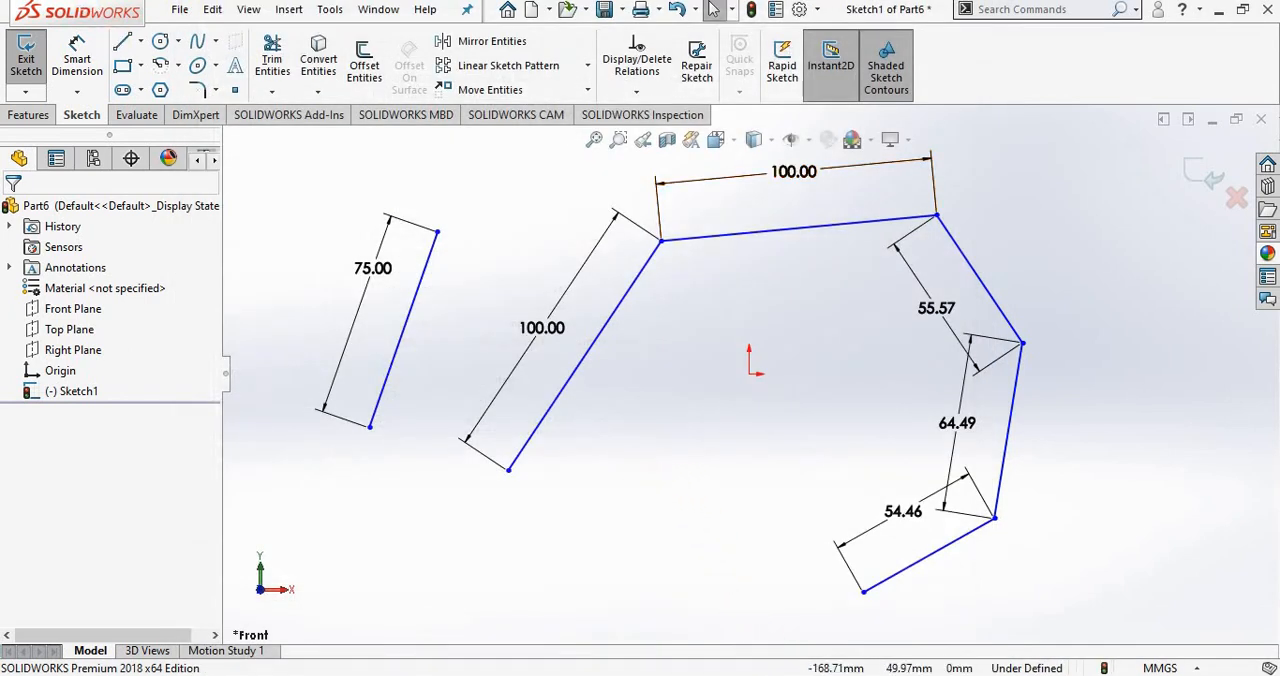
# Step: Draw an 80 mm slanted line below the existing lines, then add two connected segments without entering lengths
pyautogui.click(122, 40)
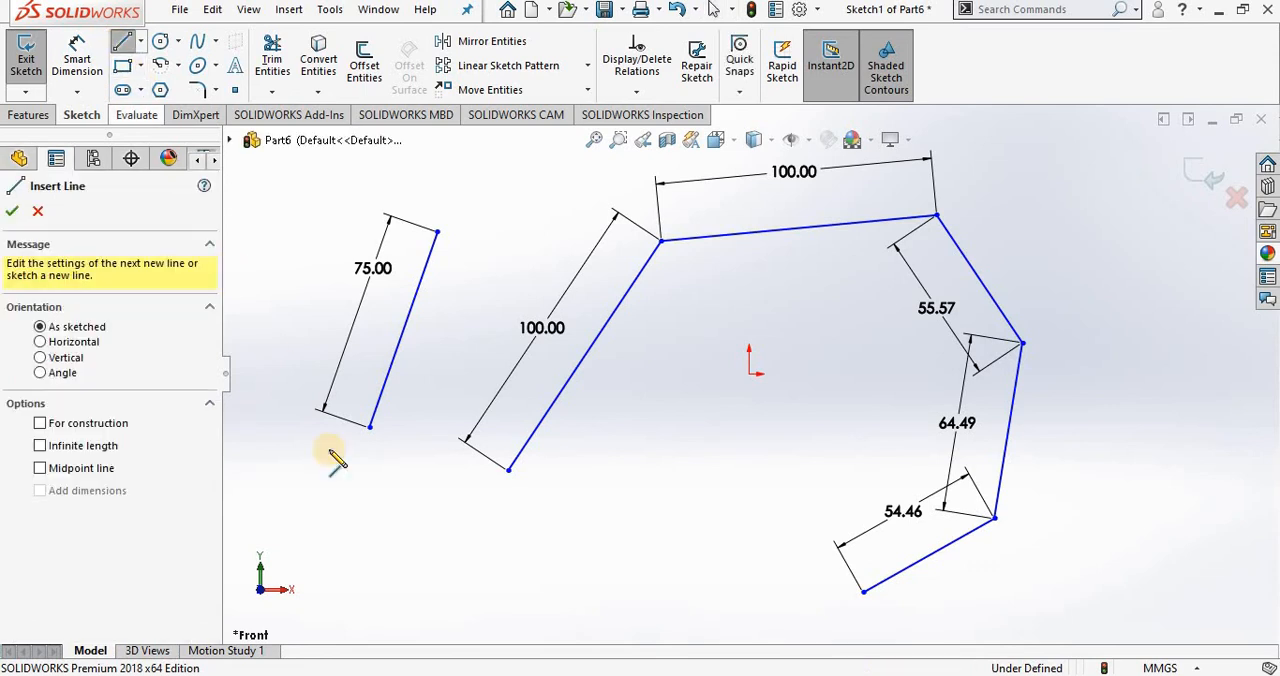
pyautogui.click(473, 591)
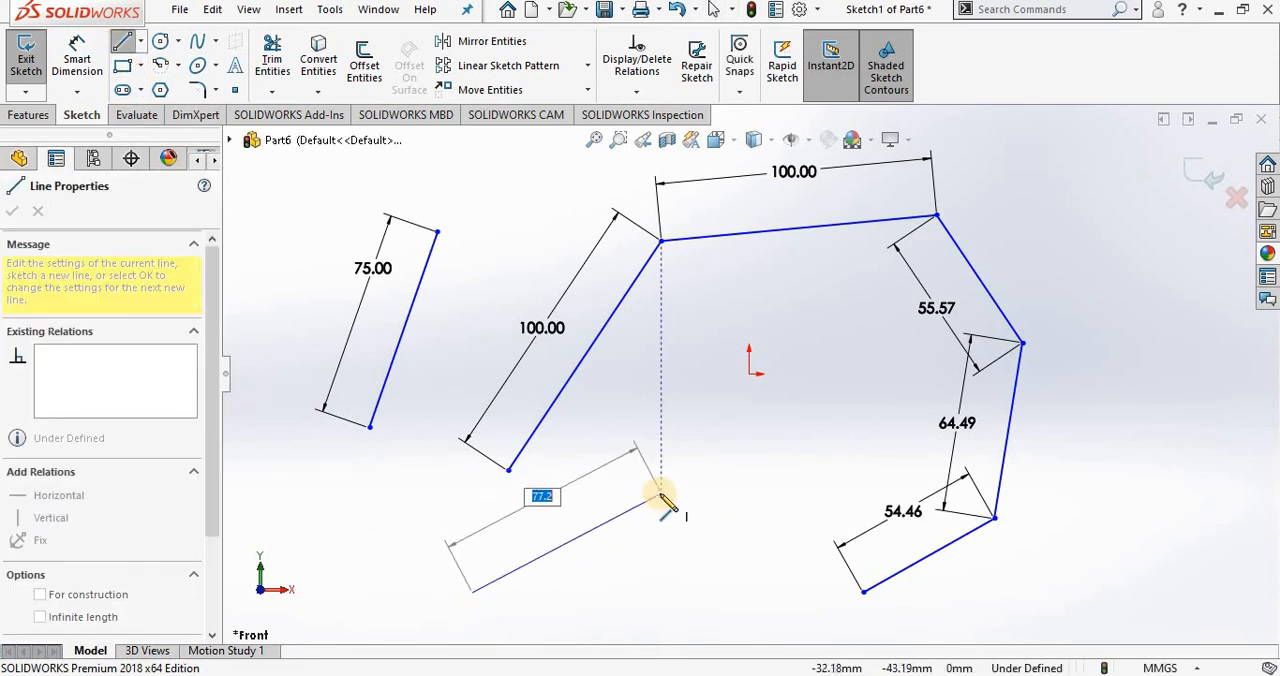
pyautogui.write('80')
pyautogui.press('Return')
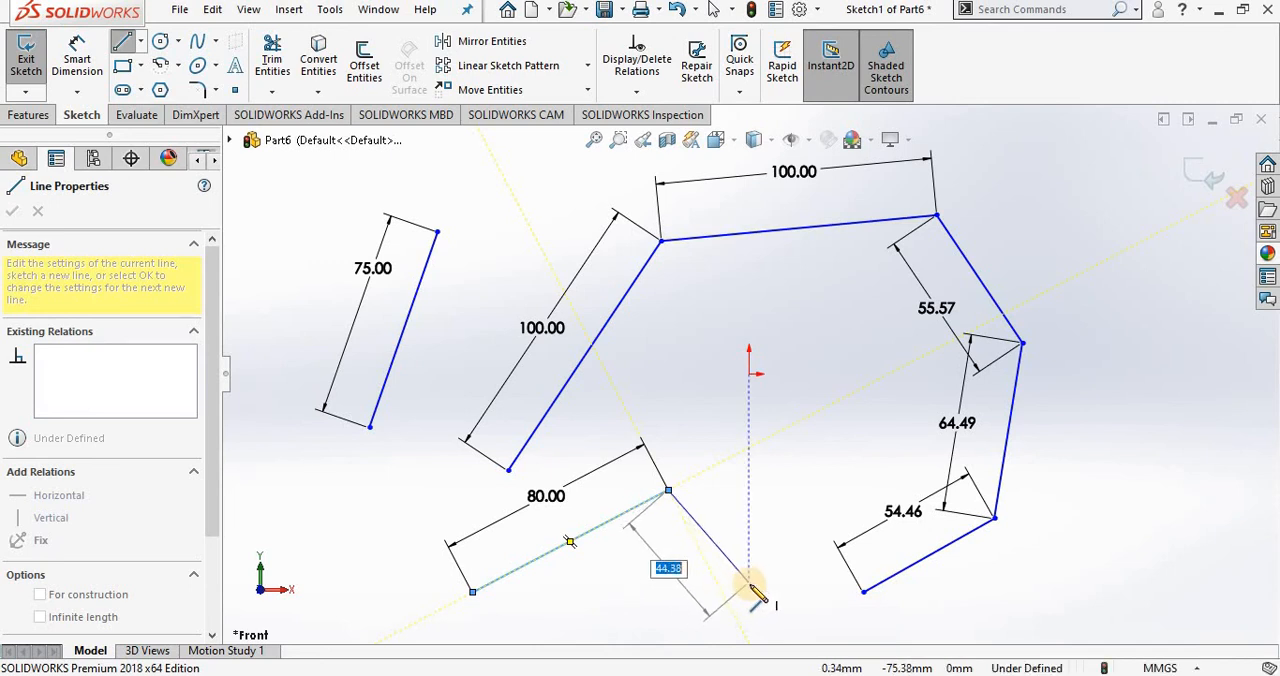
pyautogui.click(749, 593)
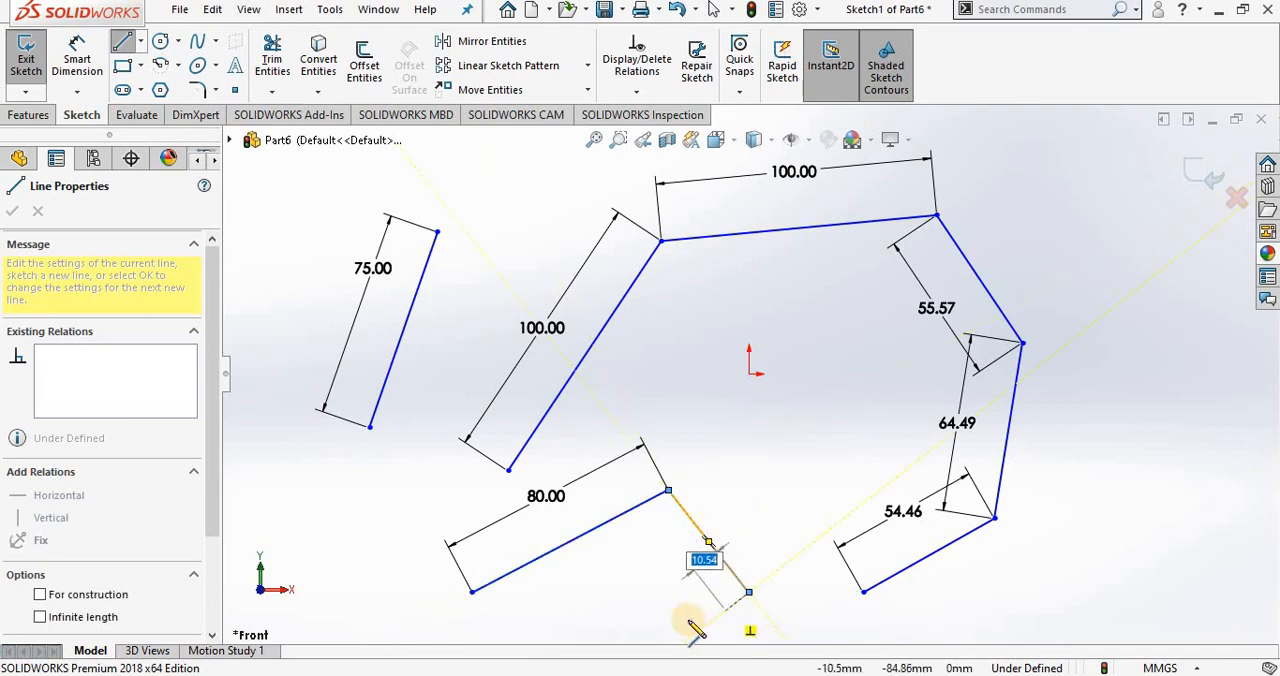
pyautogui.click(597, 628)
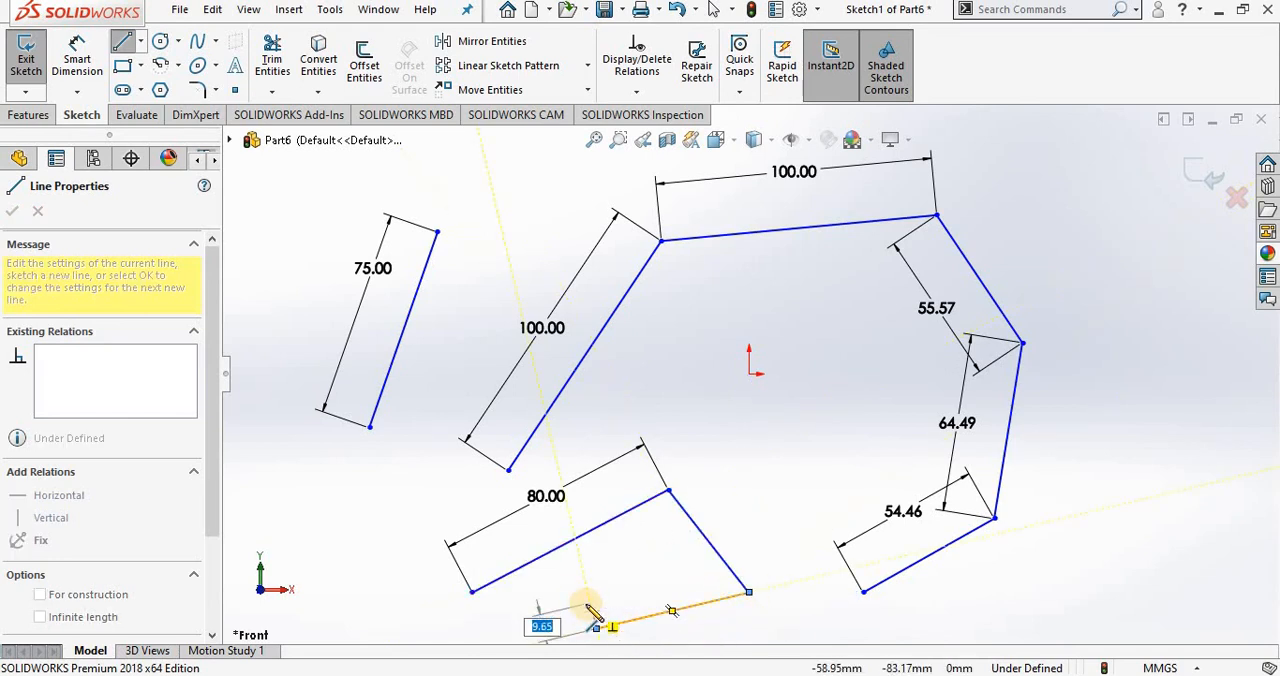
pyautogui.press('Escape')
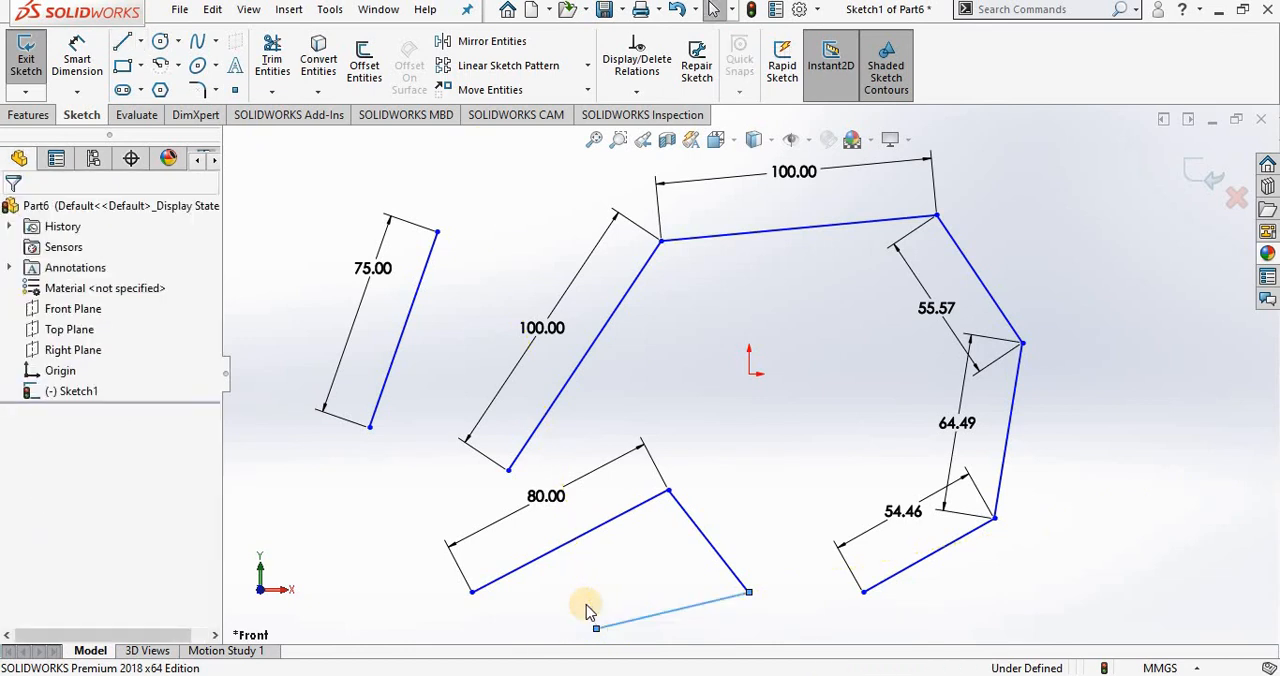